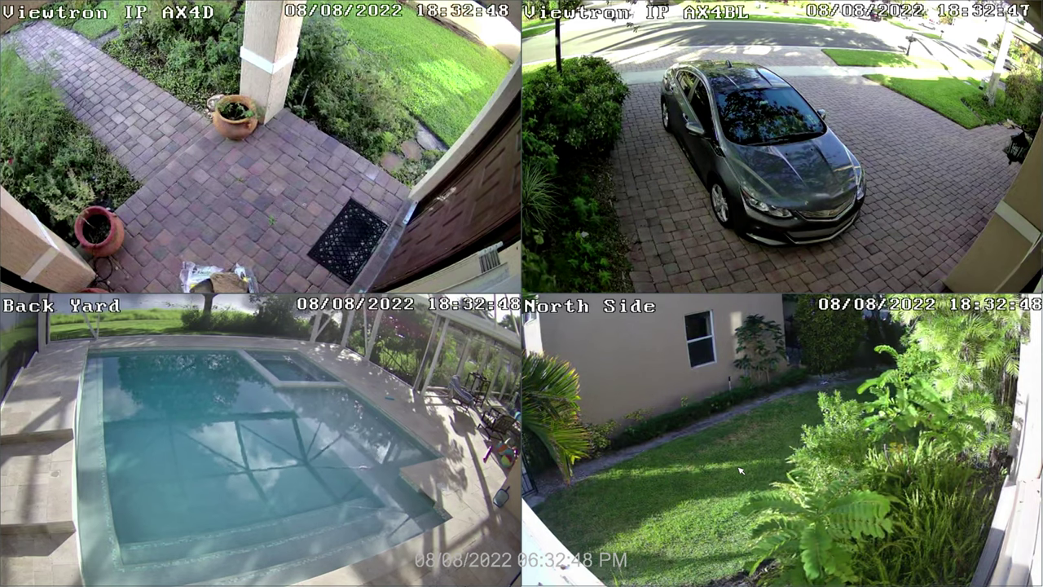
Show the AX4BL driveway camera full screen and bring up the NVR Settings menu.
double_click(750, 189)
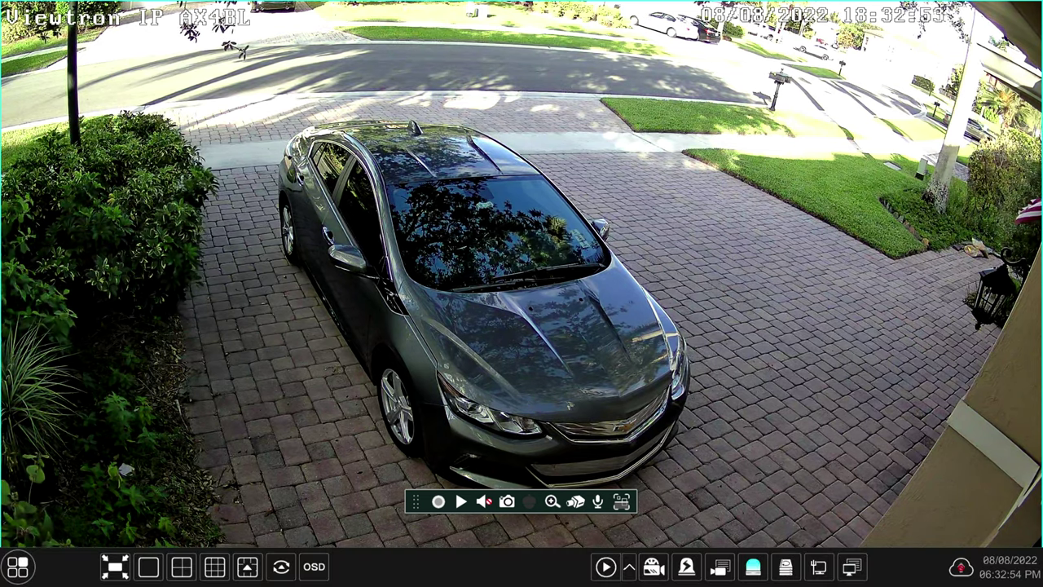
left_click(18, 567)
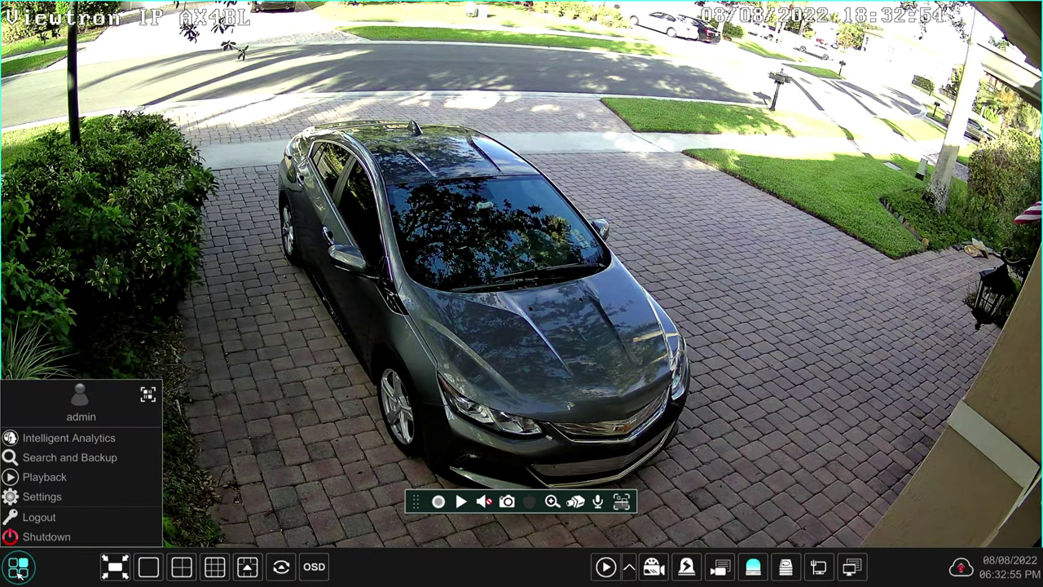
left_click(40, 497)
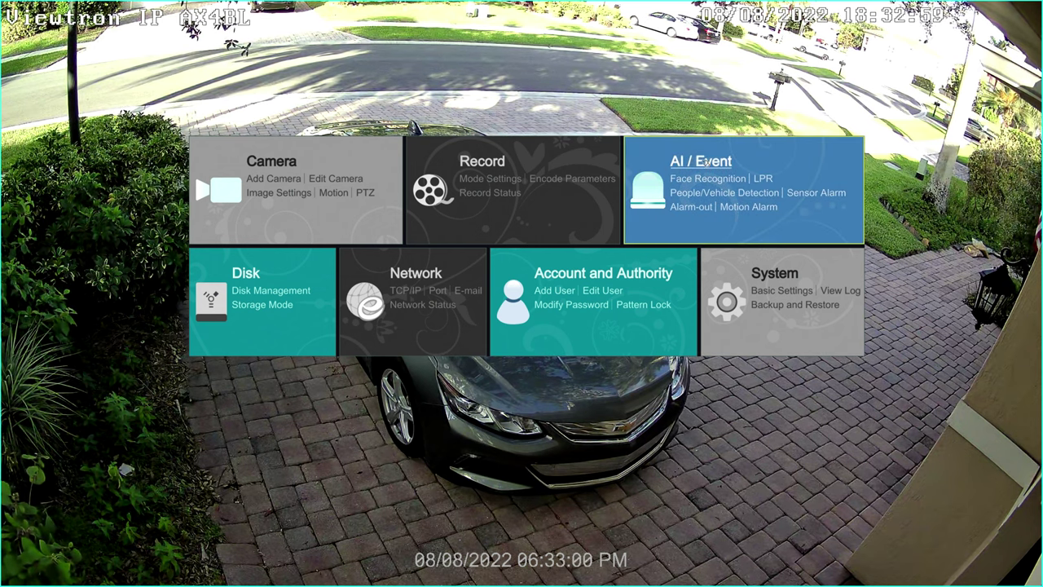
Open Intrusion detection under AI / Event > AI Event for camera Viewtron IP AX4BL.
left_click(816, 184)
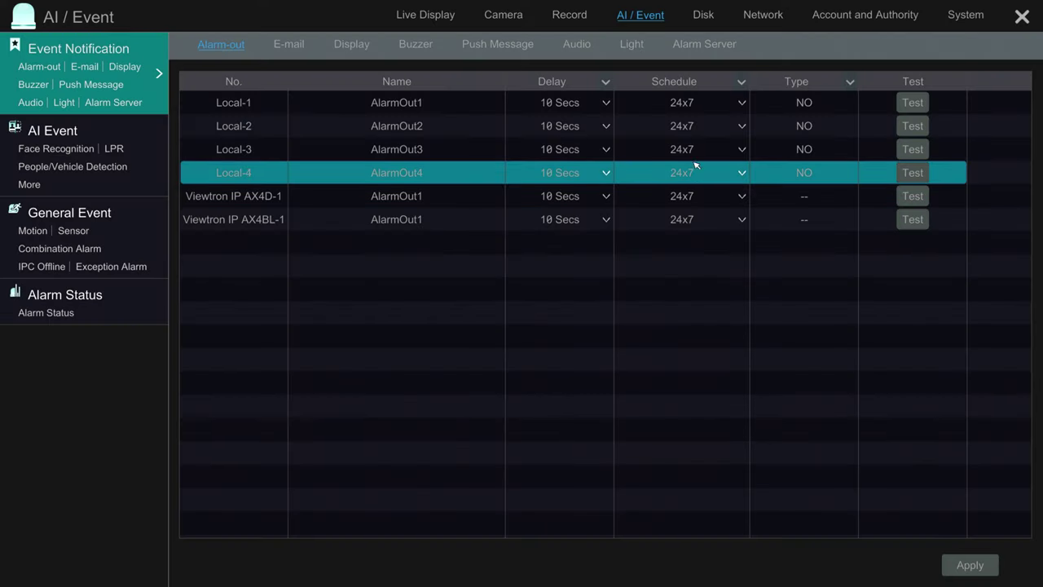
left_click(40, 133)
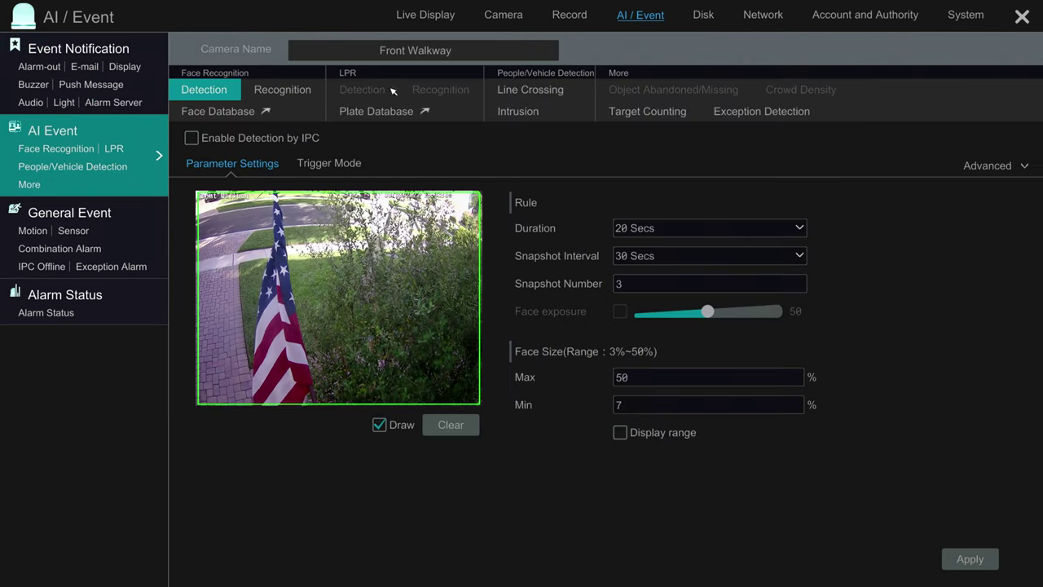
left_click(415, 50)
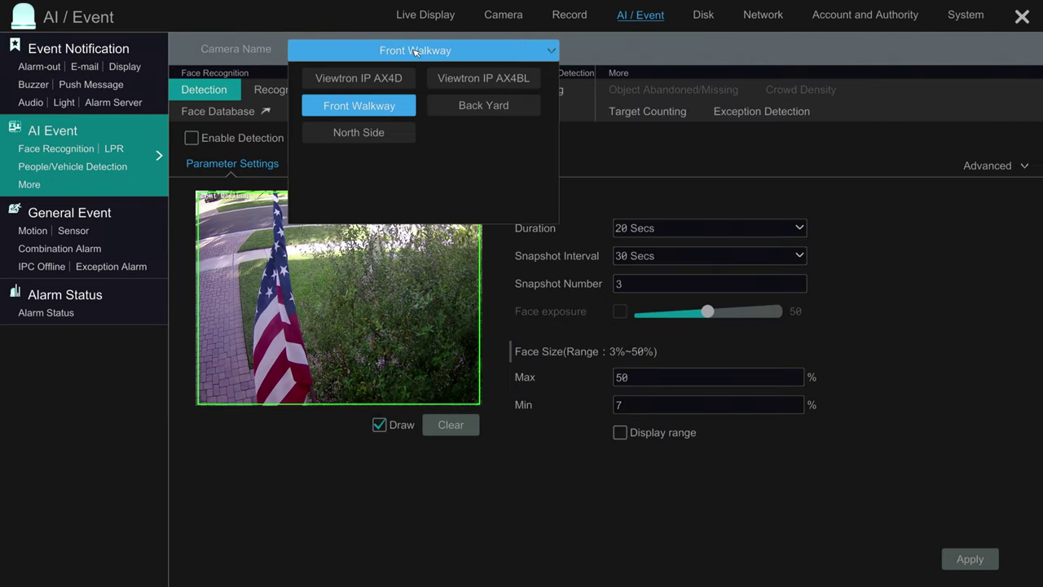
left_click(474, 84)
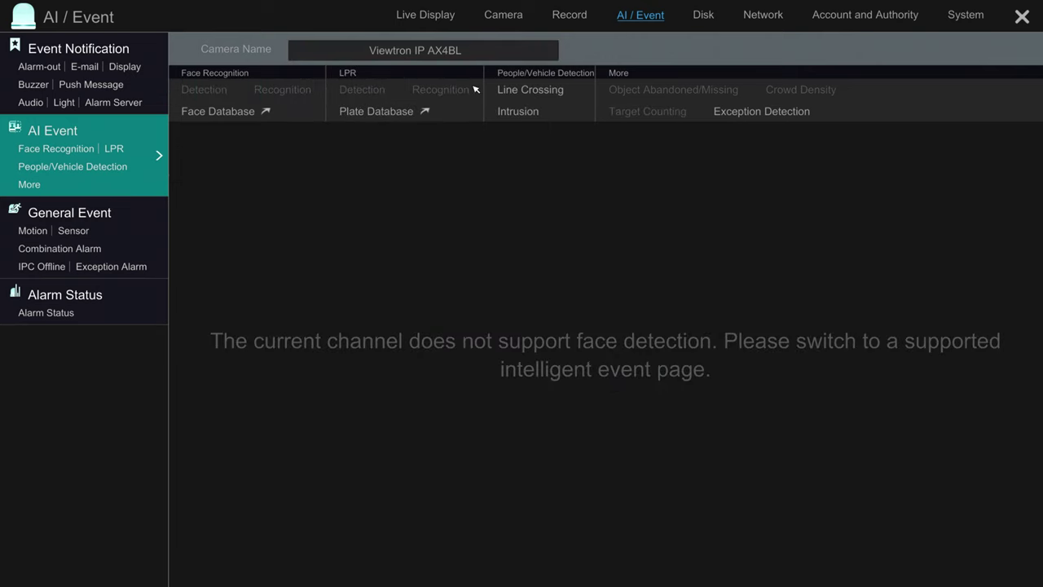
left_click(520, 112)
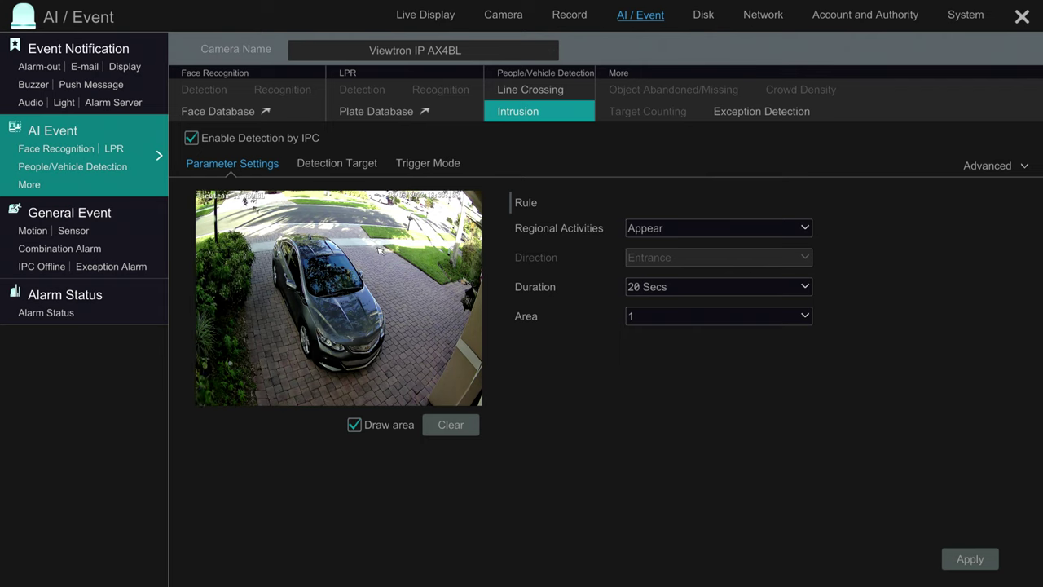
Draw a five-corner intrusion zone around the parked car, then review its detection targets.
left_click(377, 248)
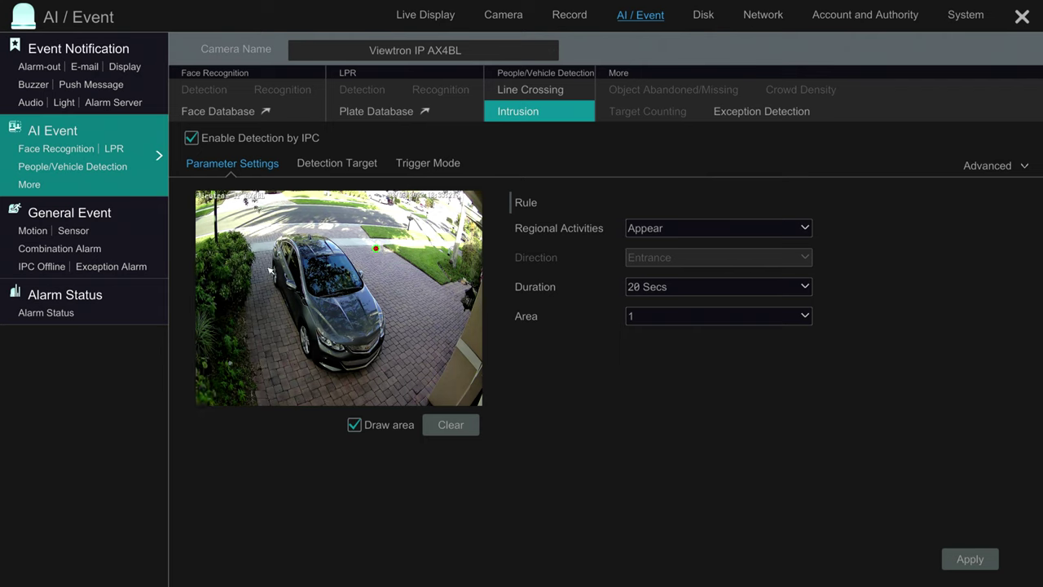
left_click(238, 256)
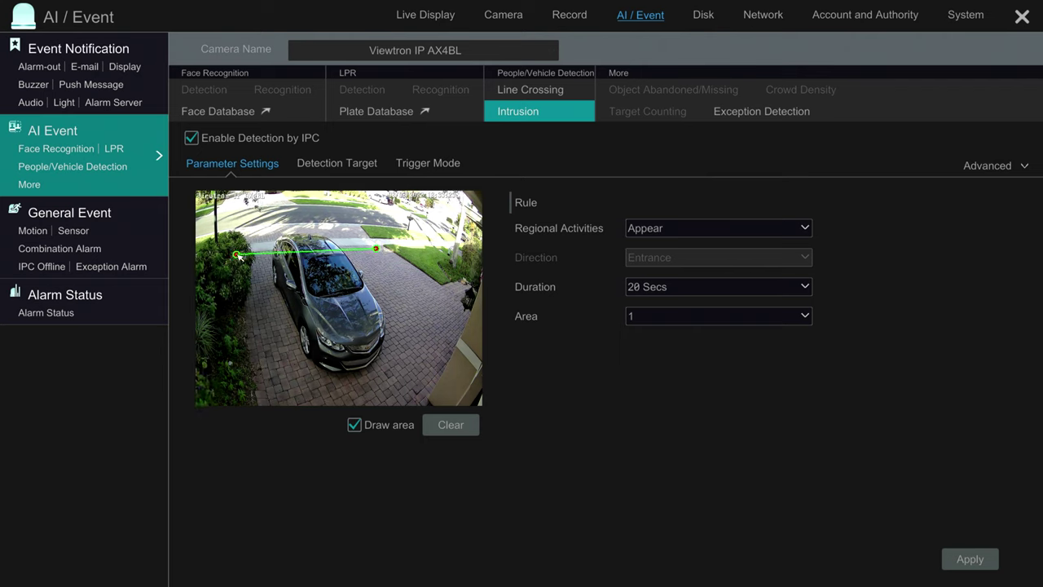
left_click(265, 403)
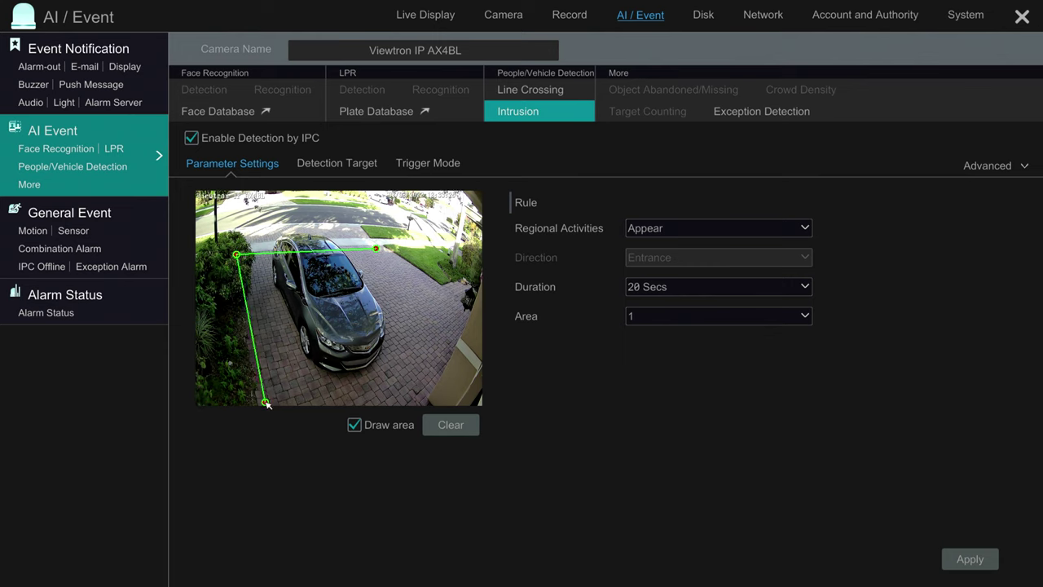
left_click(415, 401)
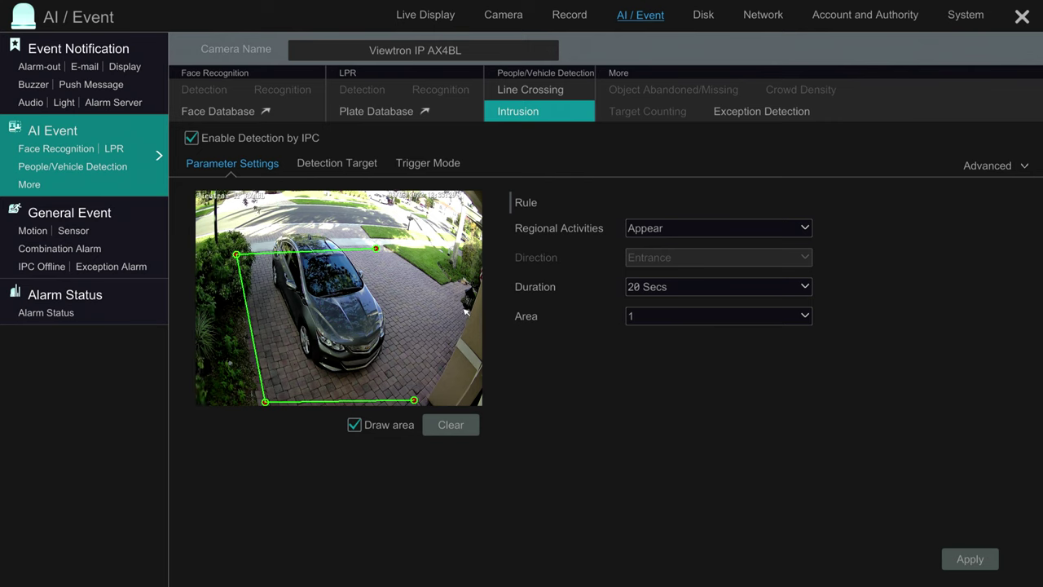
left_click(464, 309)
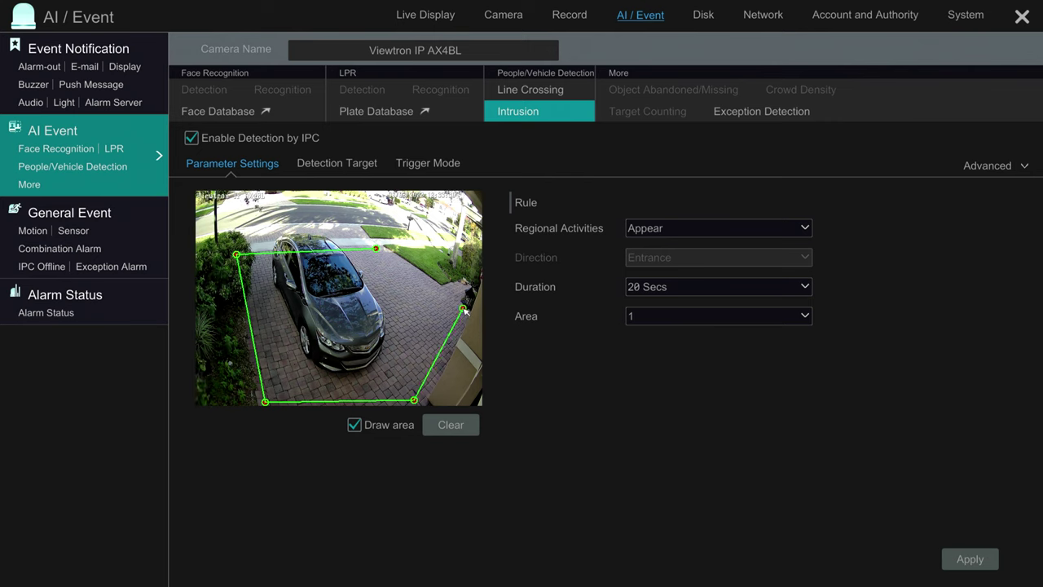
left_click(385, 248)
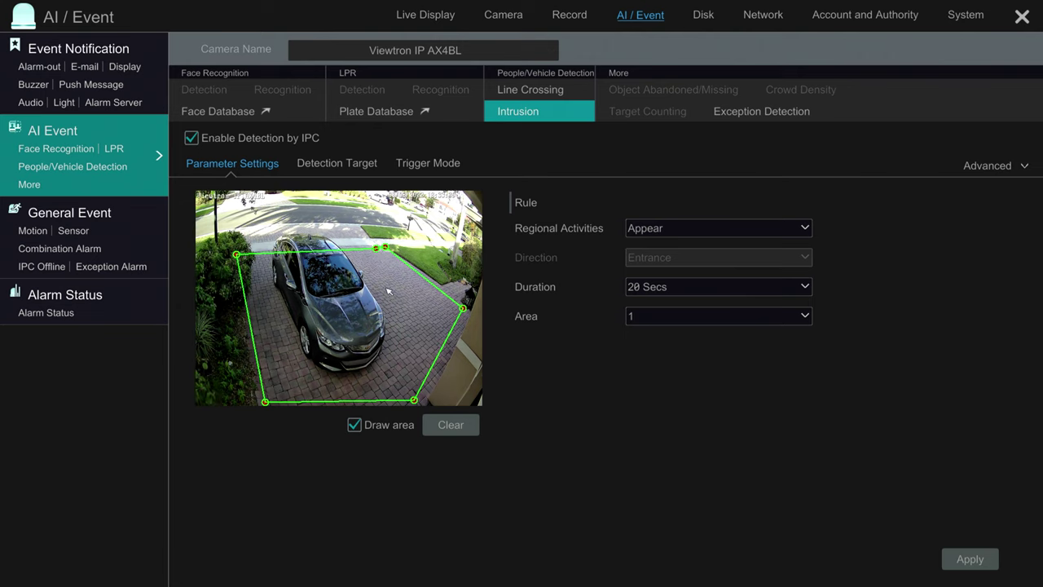
left_click(348, 171)
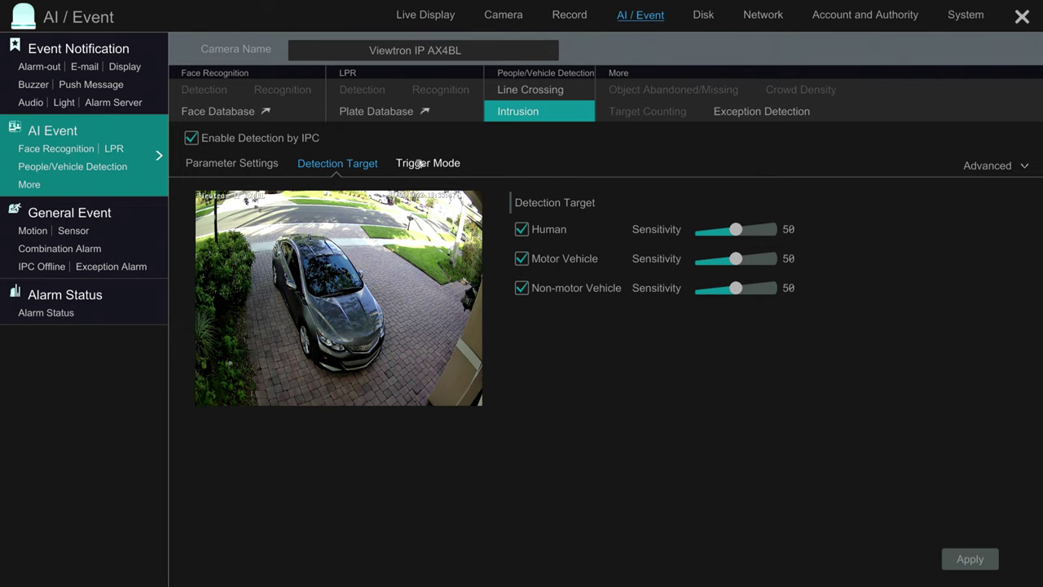
Set intrusions to trigger recording on camera Viewtron IP AX4BL.
left_click(419, 164)
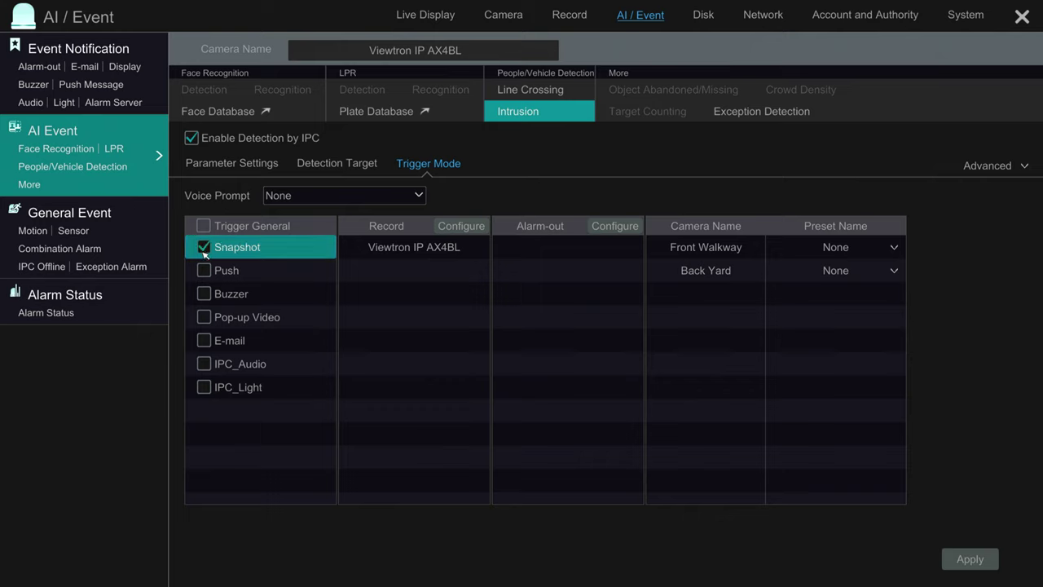
left_click(475, 229)
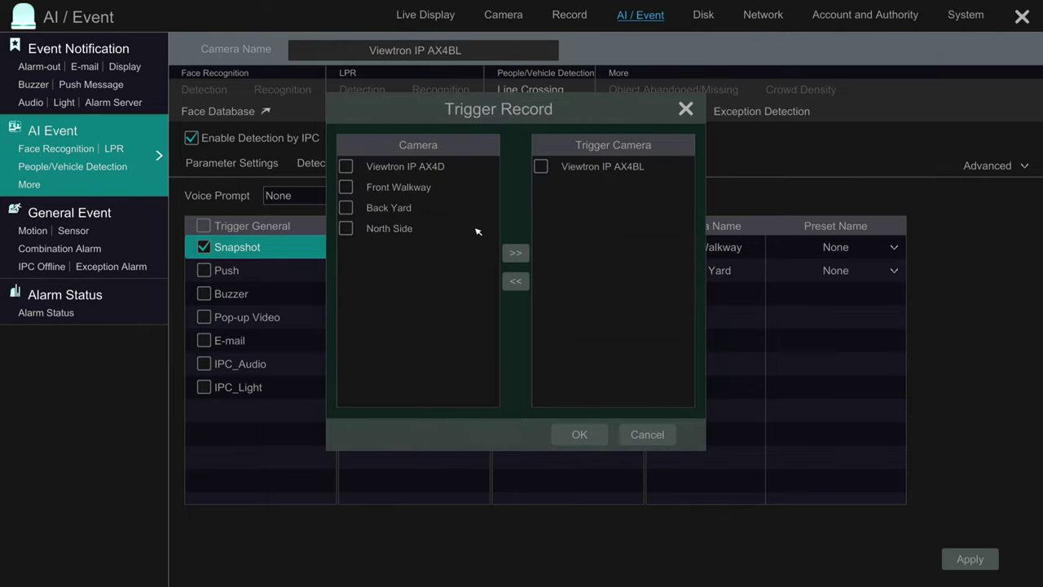
left_click(541, 167)
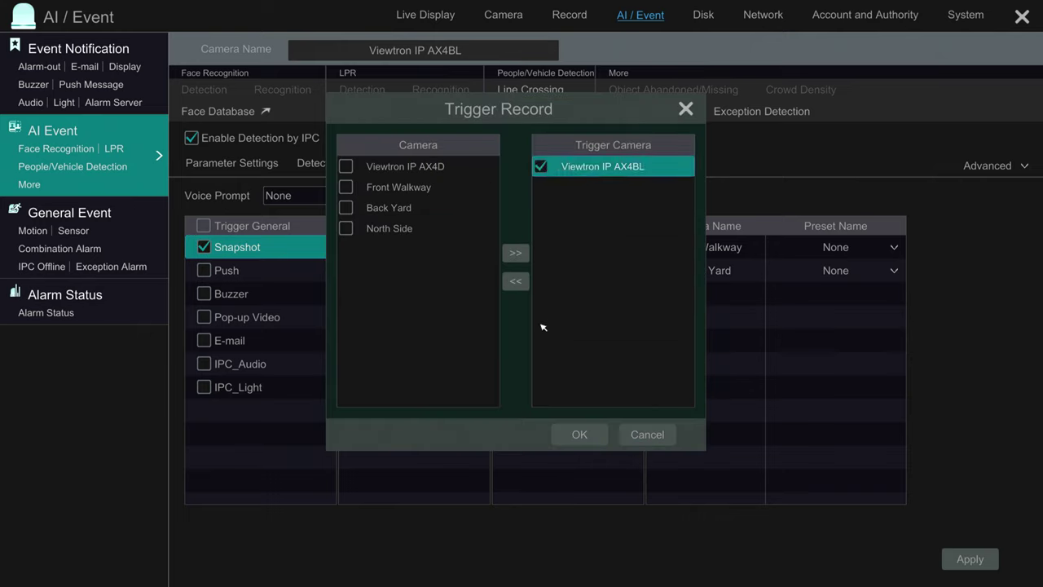
left_click(582, 435)
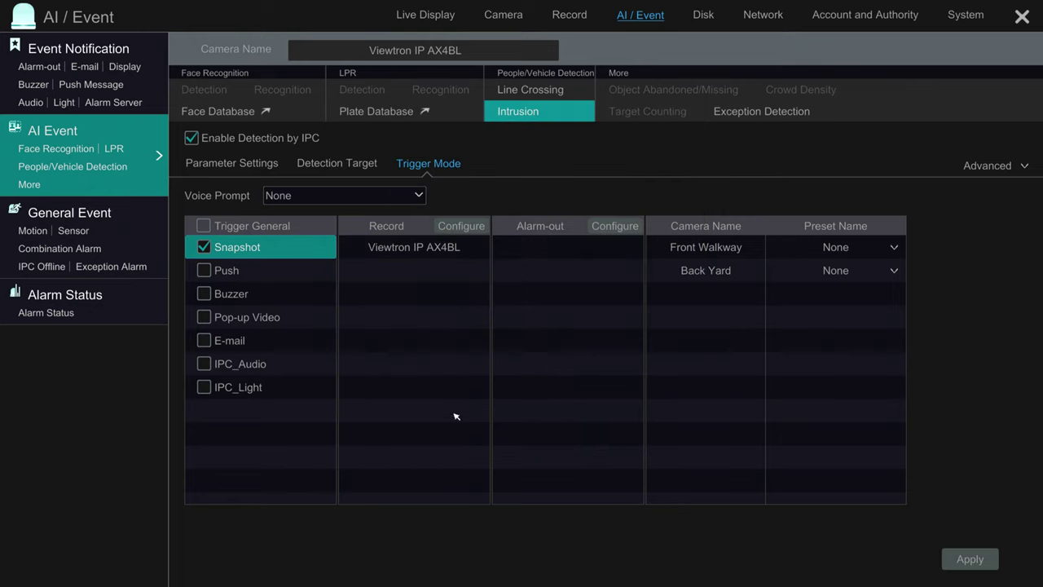
Enable IPC_Audio and IPC_Light as intrusion triggers and apply the settings.
left_click(205, 365)
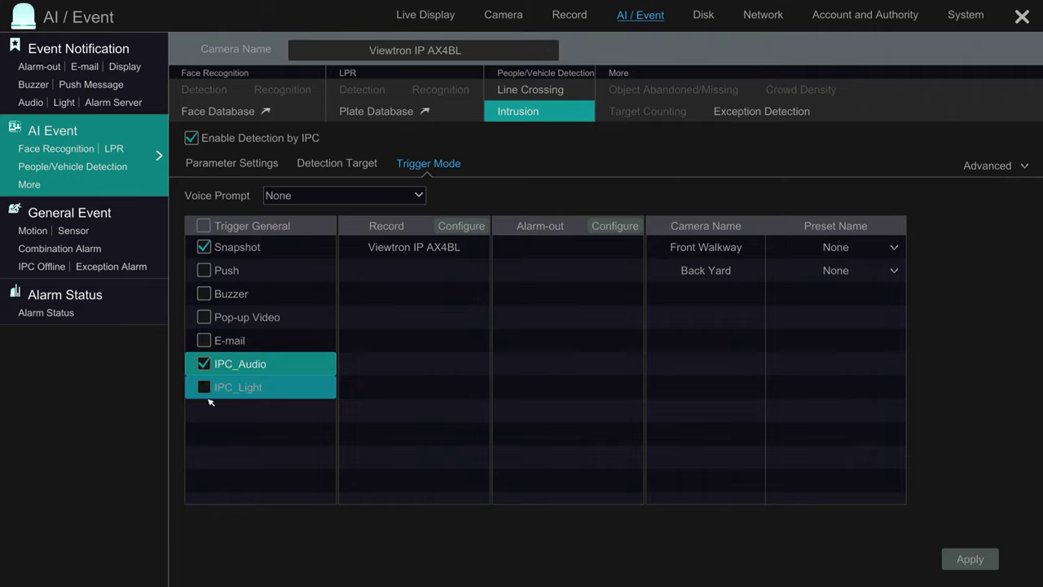
left_click(204, 388)
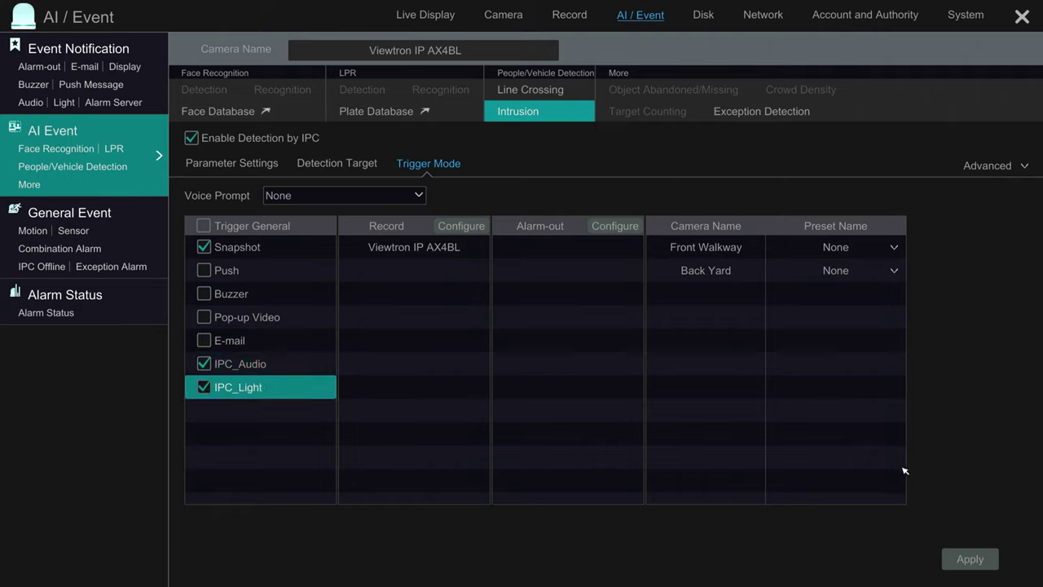
left_click(963, 567)
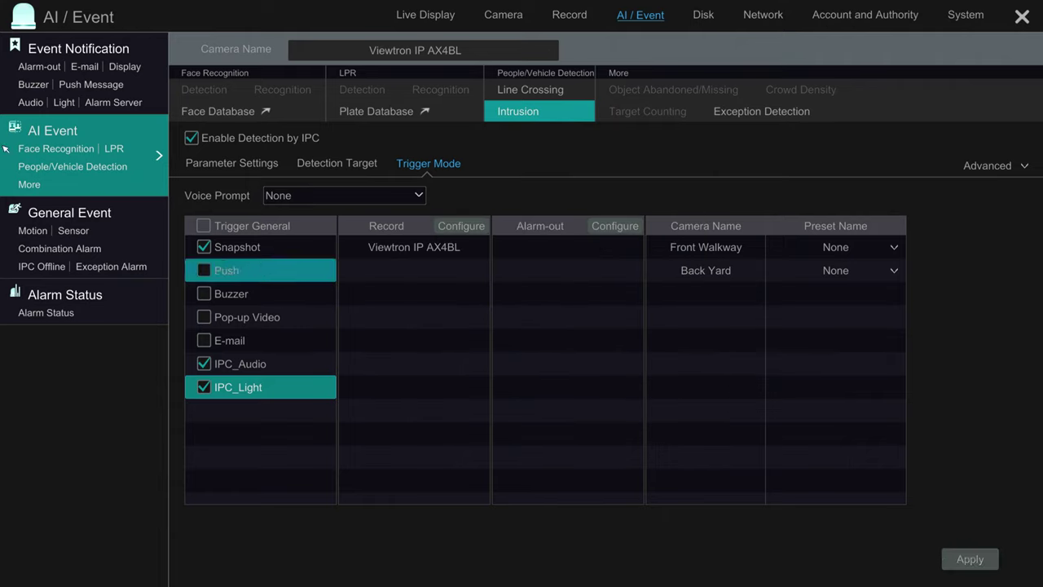
left_click(30, 103)
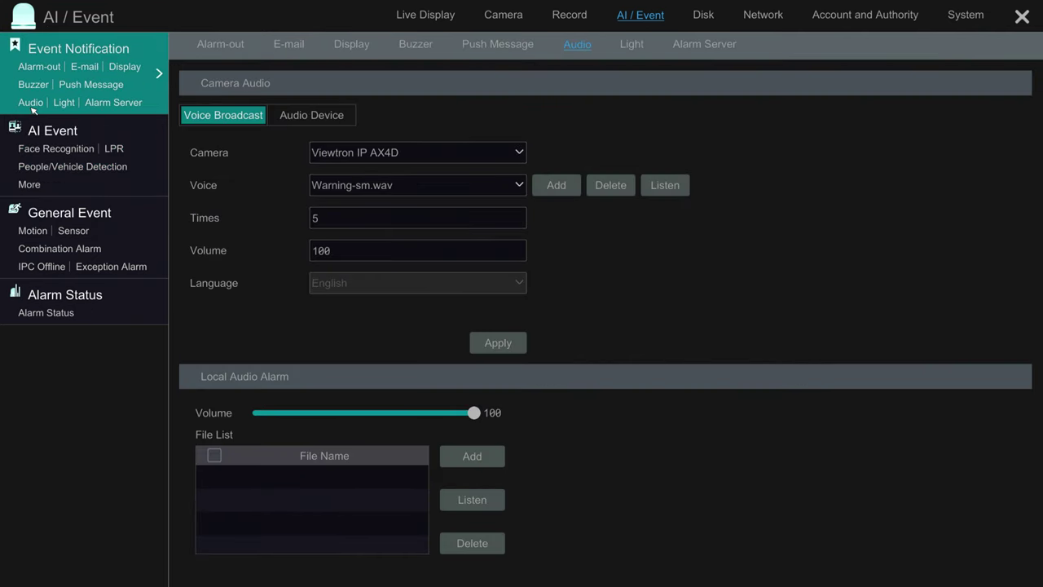
Set AX4BL's voice broadcast to 'You have entered the real-time monitoring area' and apply.
left_click(410, 160)
left_click(398, 189)
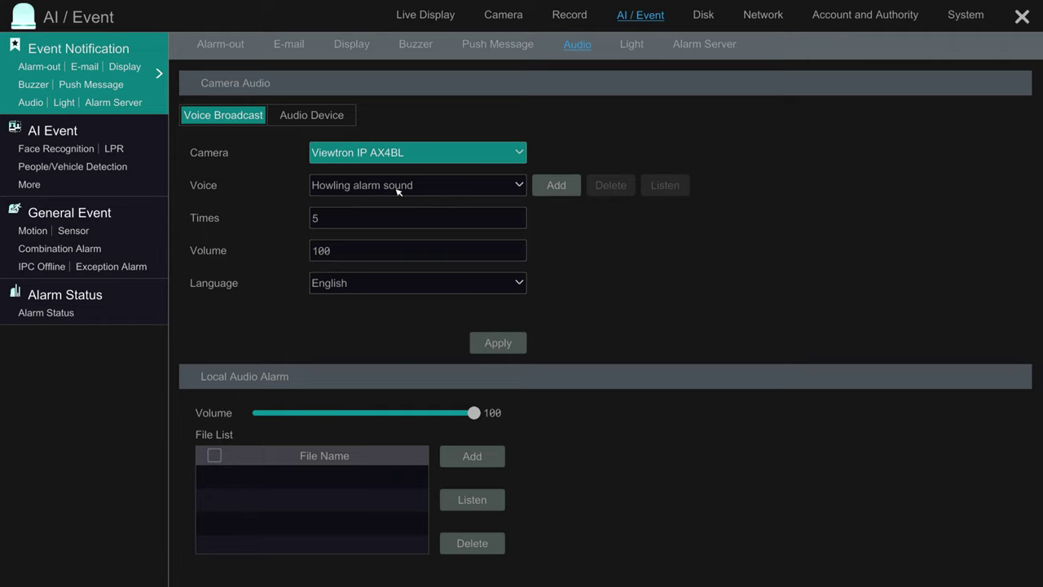
left_click(518, 185)
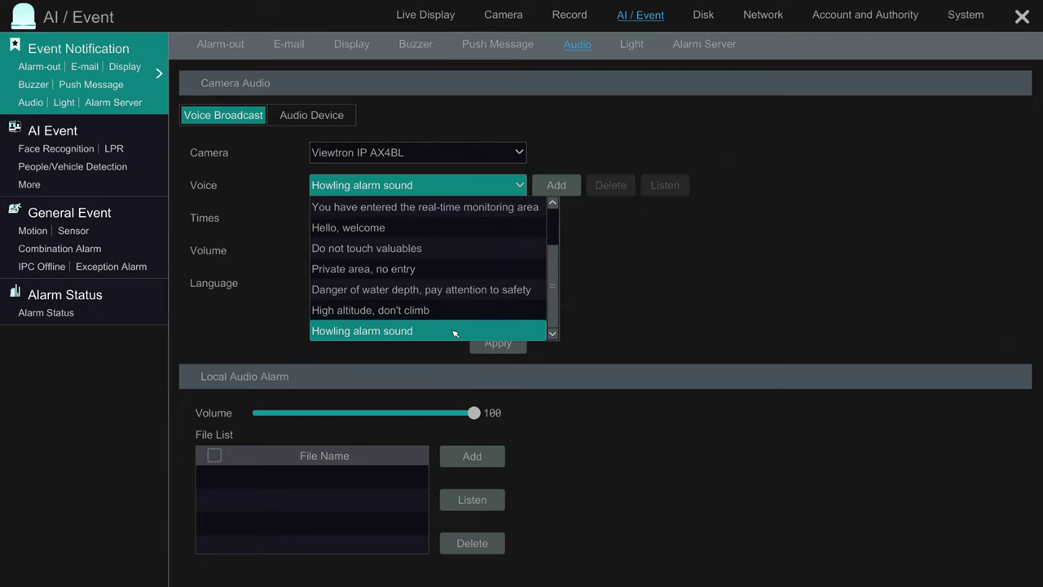
left_click(450, 208)
left_click(500, 345)
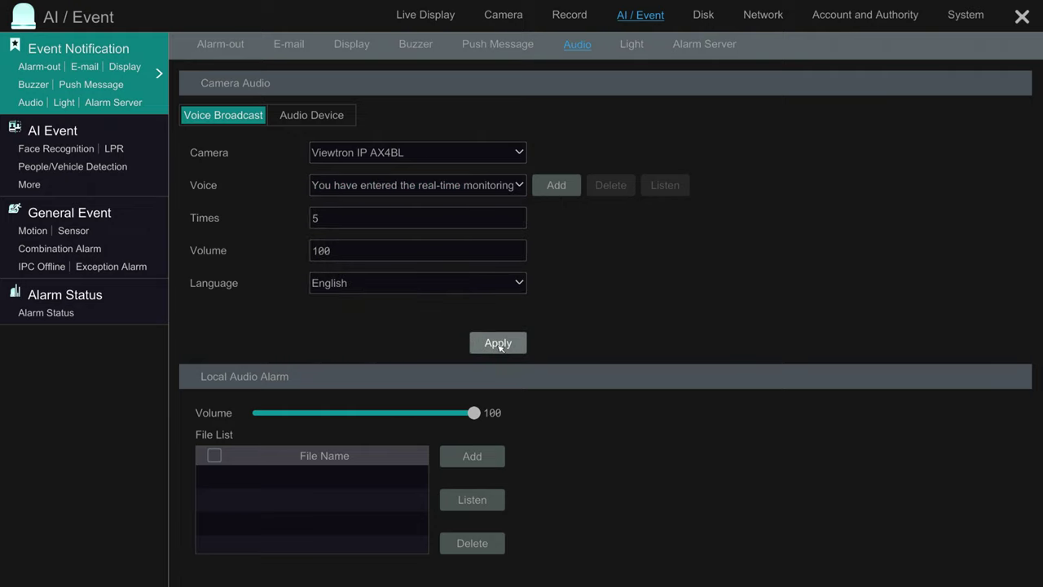
Keep the voice alarm play count at 5 and confirm it.
left_click(326, 219)
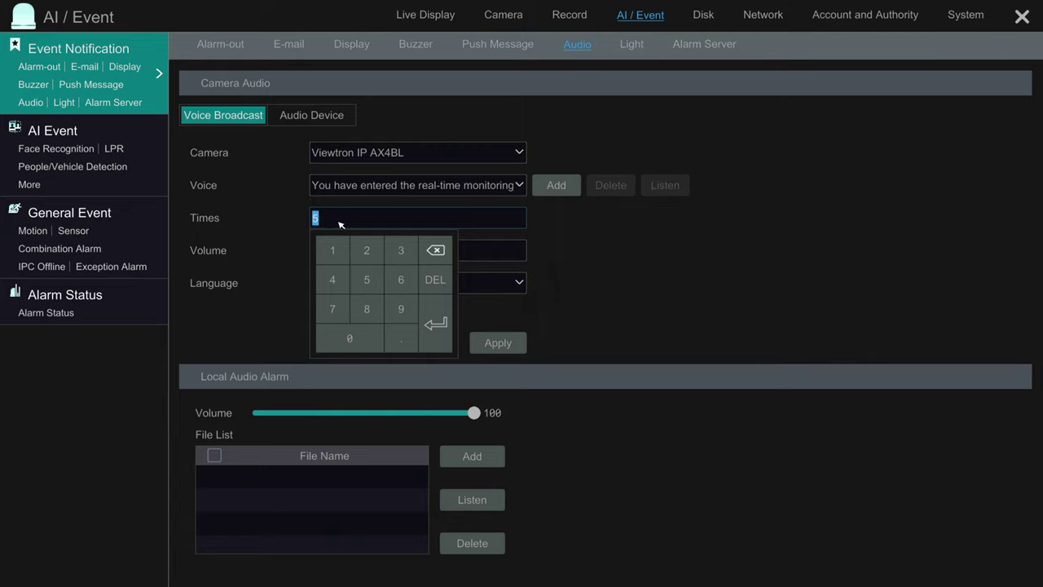
left_click(341, 225)
left_click(444, 334)
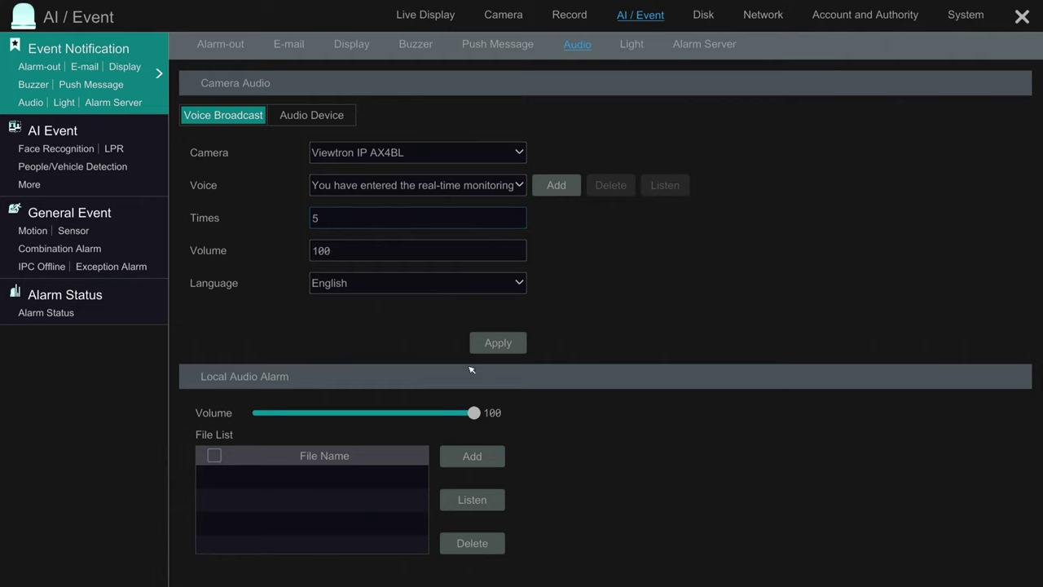
left_click(633, 45)
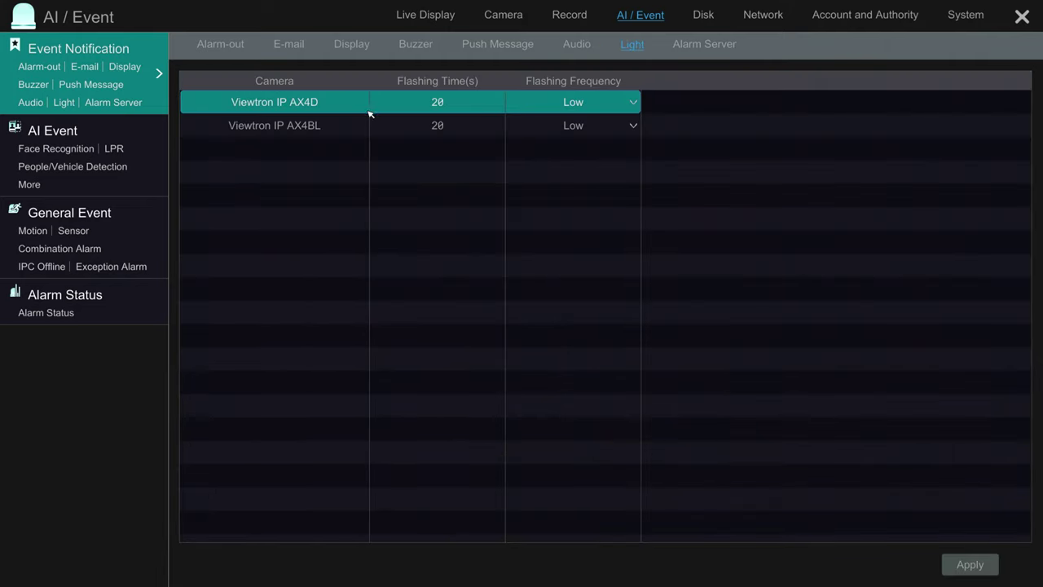
Set AX4BL's light to High flashing frequency with a 20-second flashing time.
left_click(330, 126)
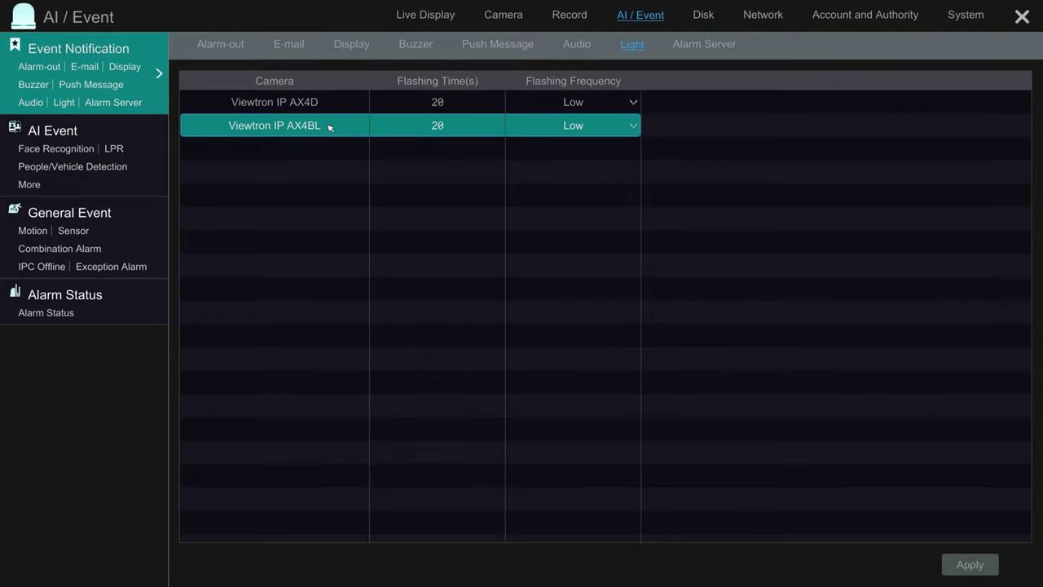
left_click(621, 127)
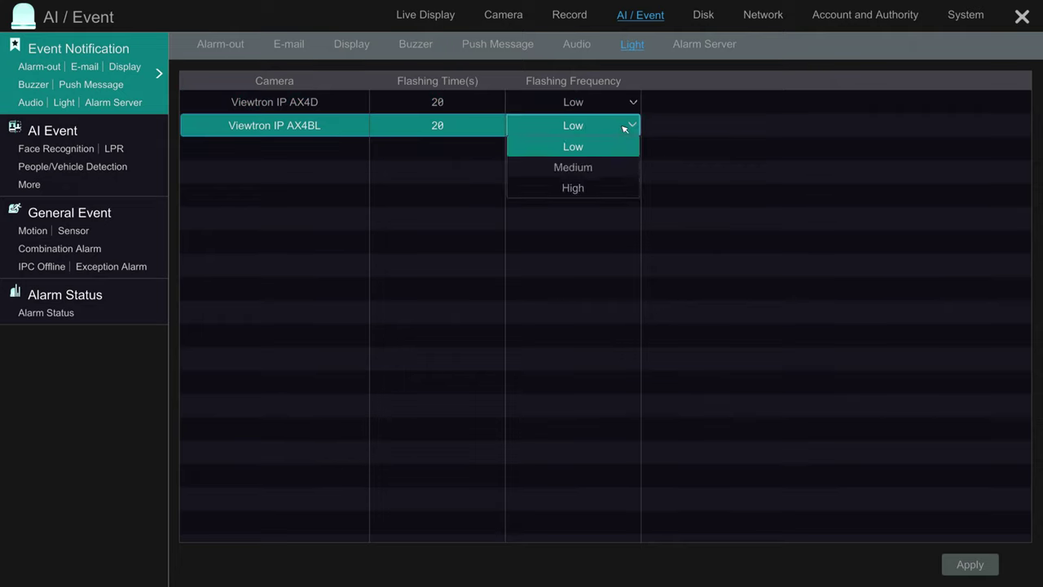
left_click(608, 188)
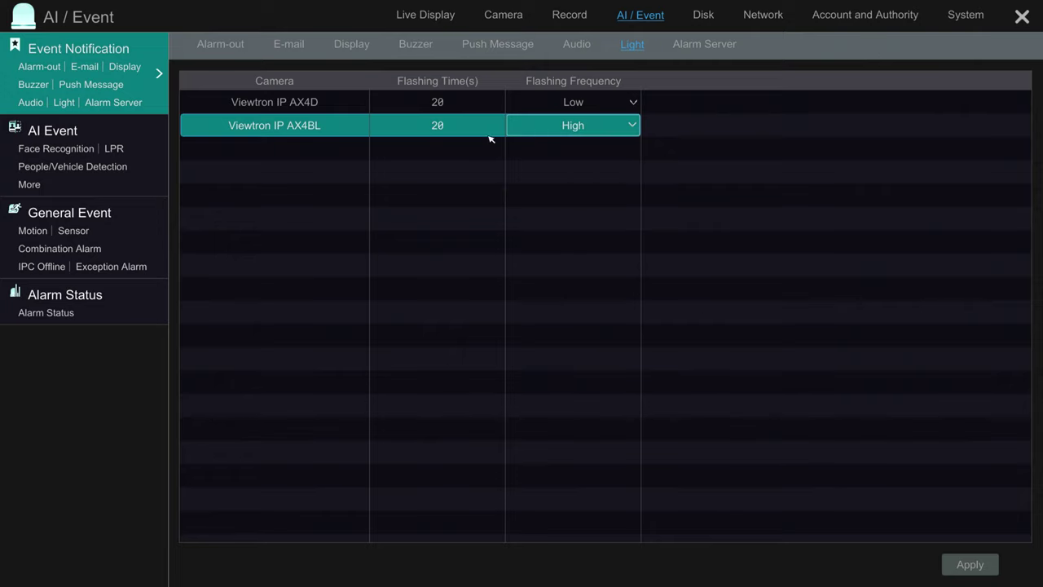
left_click(459, 127)
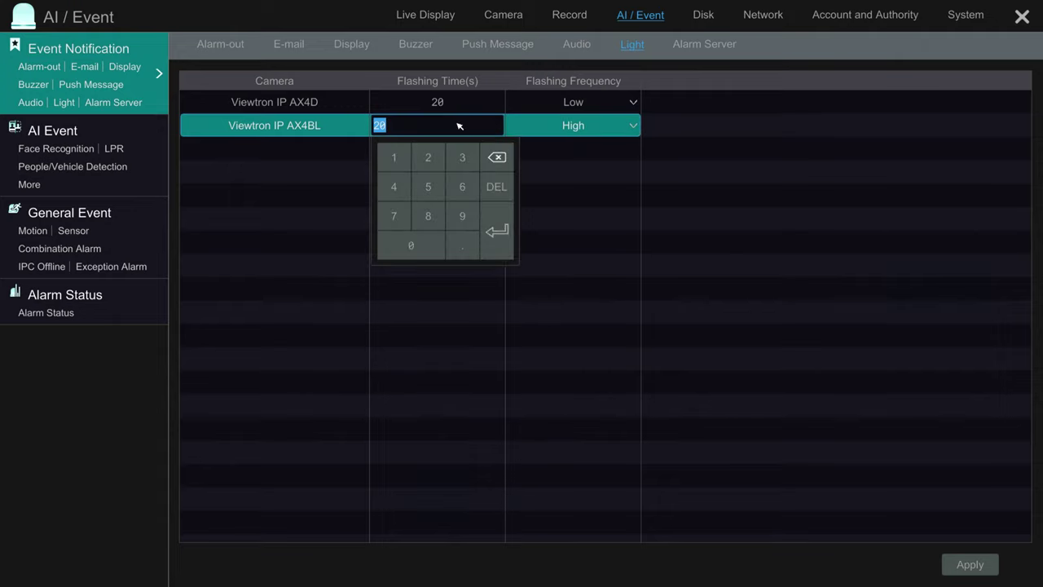
left_click(506, 240)
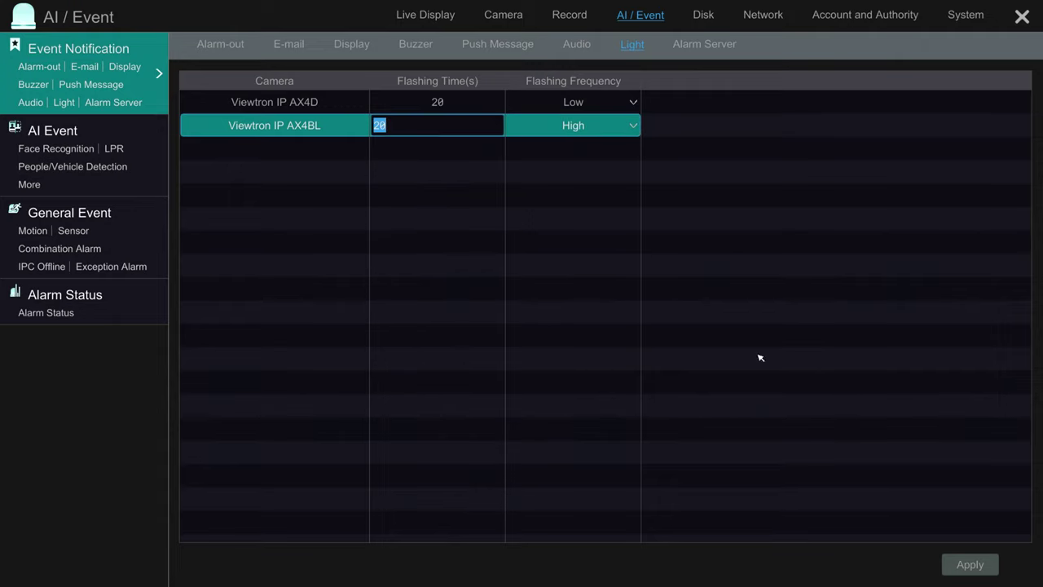
Save the light alarm settings and return to the full-screen live driveway view.
left_click(970, 573)
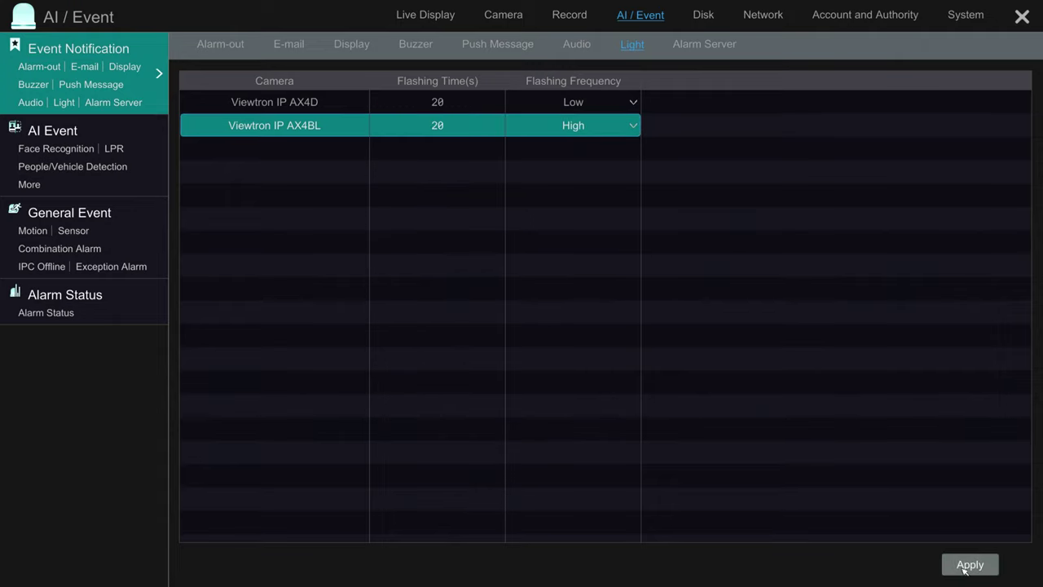
left_click(965, 570)
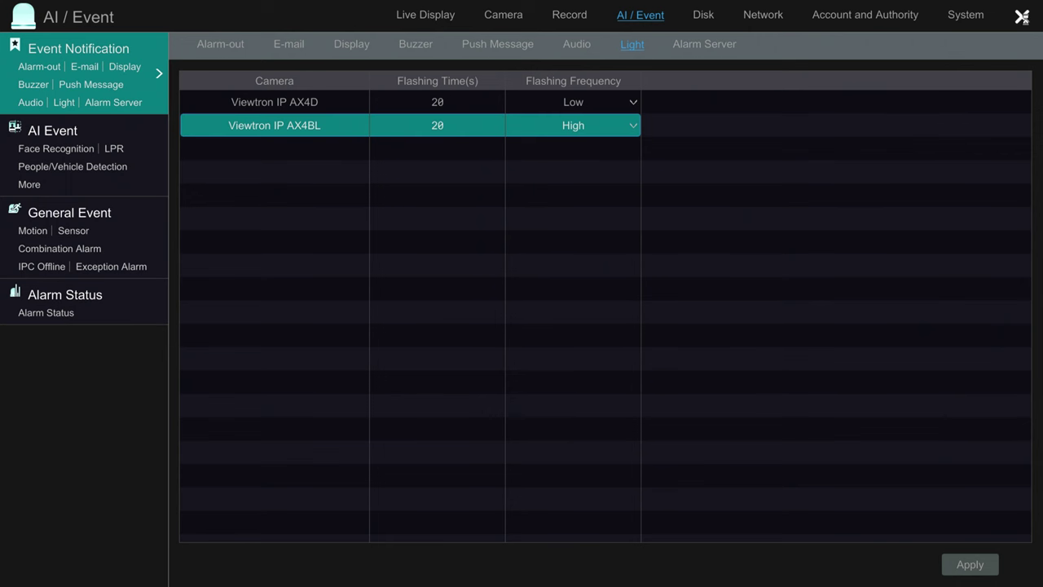
left_click(1021, 17)
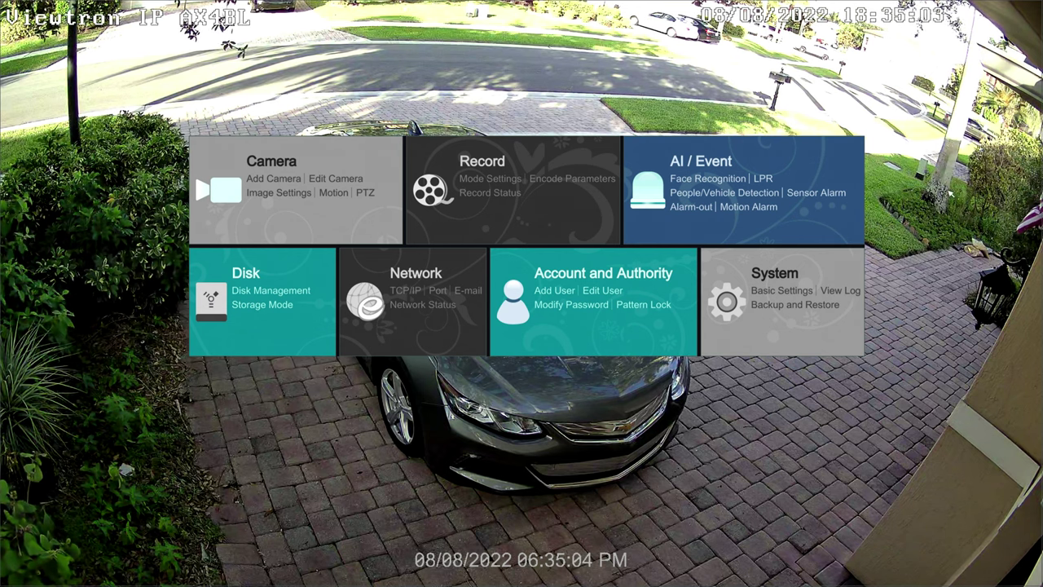
right_click(771, 421)
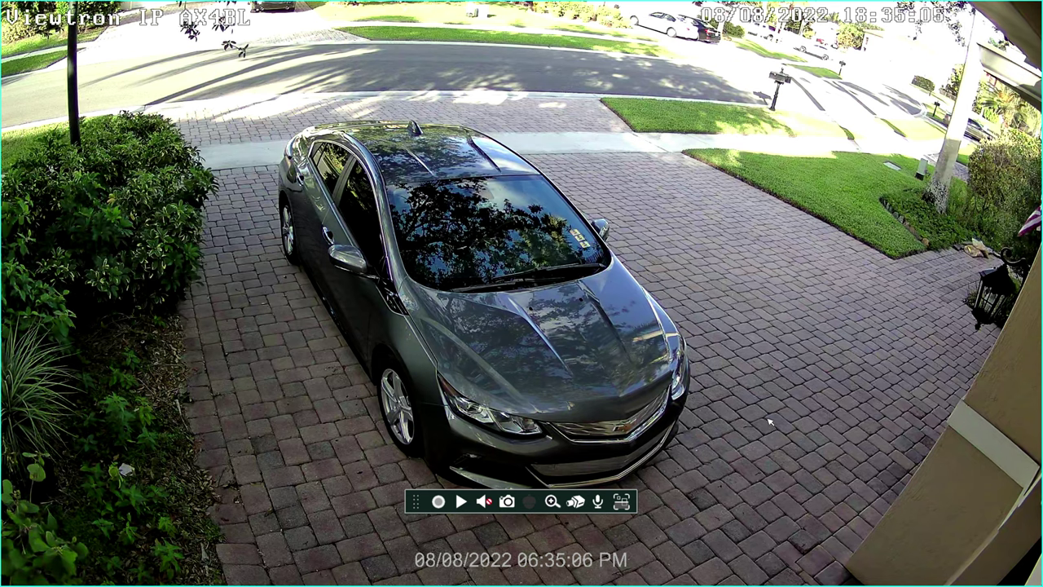